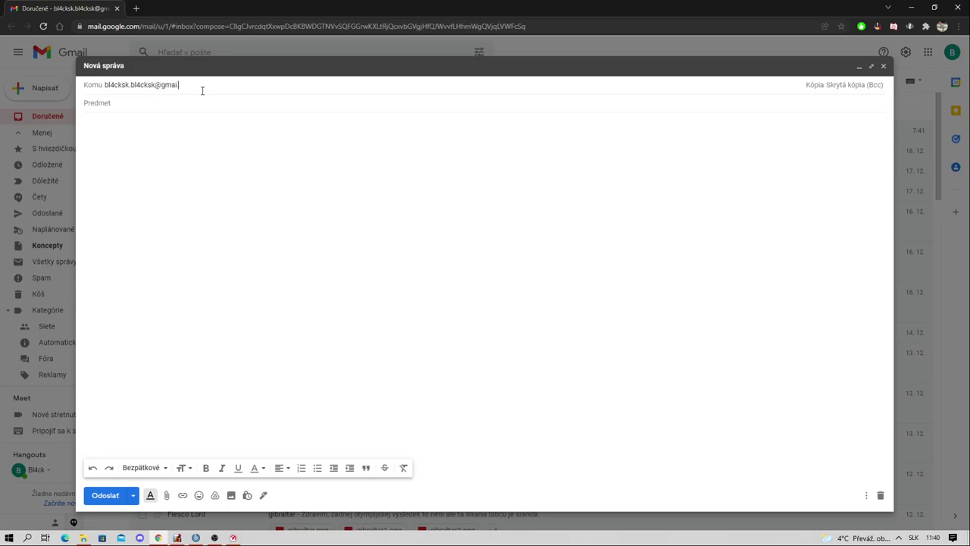
- Finish entering the recipient's e-mail address and move on to the message subject
text(l.com)
click(204, 107)
text(Najlepsi replay aky si v zlvote vide)
key(BackSpace)
key(BackSpace)
key(BackSpace)
key(BackSpace)
key(BackSpace)
key(BackSpace)
key(BackSpace)
key(BackSpace)
key(BackSpace)
key(BackSpace)
key(BackSpace)
key(BackSpace)
key(BackSpace)
key(BackSpace)
key(BackSpace)
key(BackSpace)
key(BackSpace)
key(BackSpace)
key(BackSpace)
key(BackSpace)
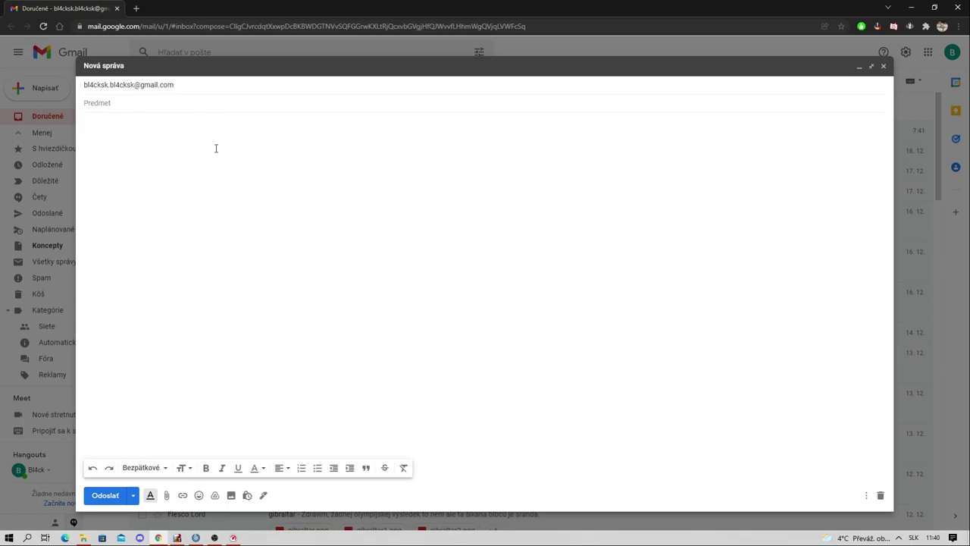
- Enter "GK - CBP - 6xkillov + 298k dmg + 99 achievments" as the message subject
text(GK - CBP - 6xkillov + 298k )
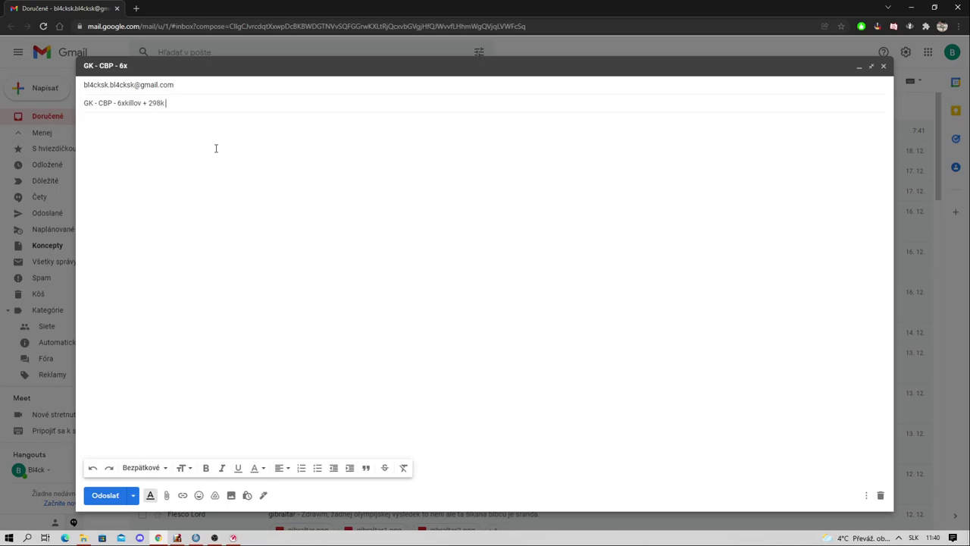
text(dmg + 99 medail)
key(BackSpace)
key(BackSpace)
key(BackSpace)
key(BackSpace)
key(BackSpace)
key(BackSpace)
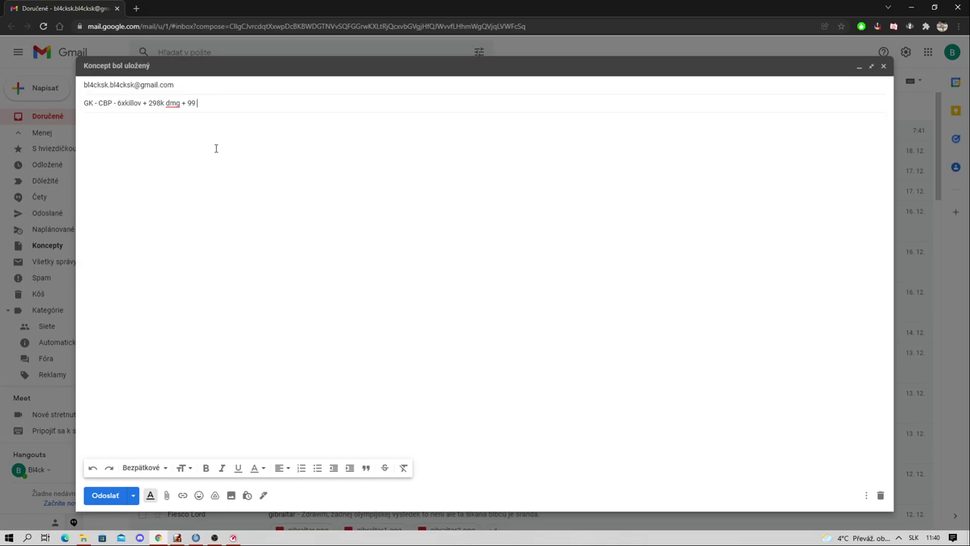
text(achievments)
key(Tab)
- Attach the four screenshots from shot-21.12.11_12.32.42-0754.jpg through shot-21.12.11_12.32.50-0682.jpg, found in E:, World_of_Warships_EU, screenshot
click(167, 495)
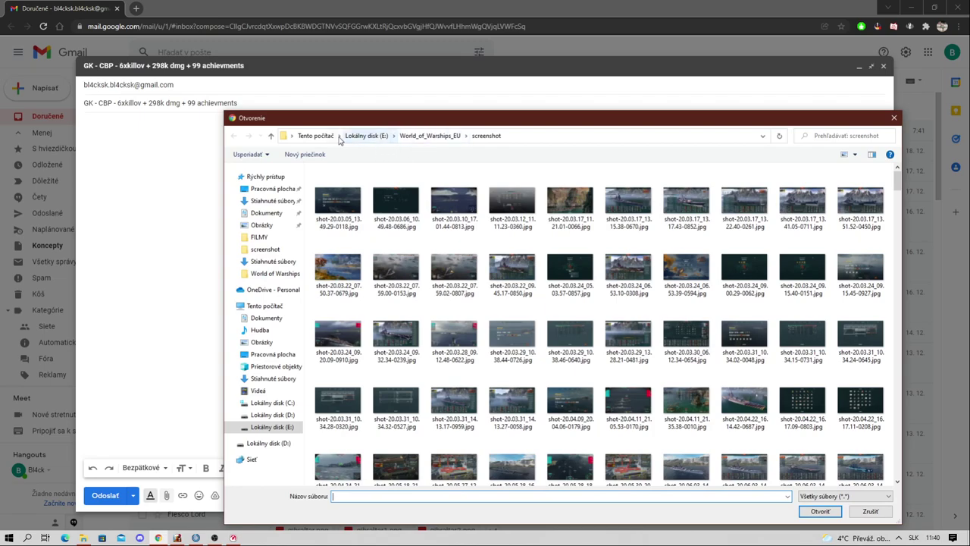
click(372, 137)
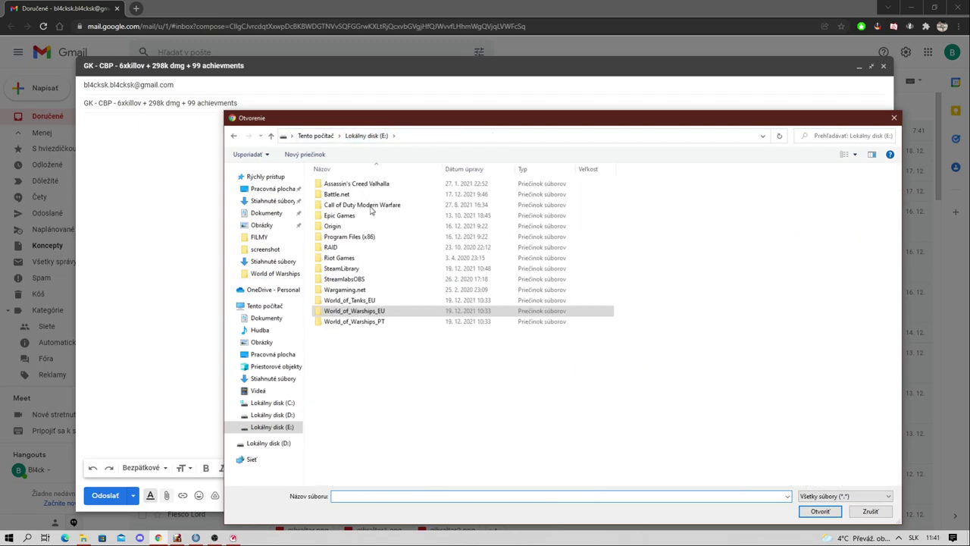
double_click(322, 311)
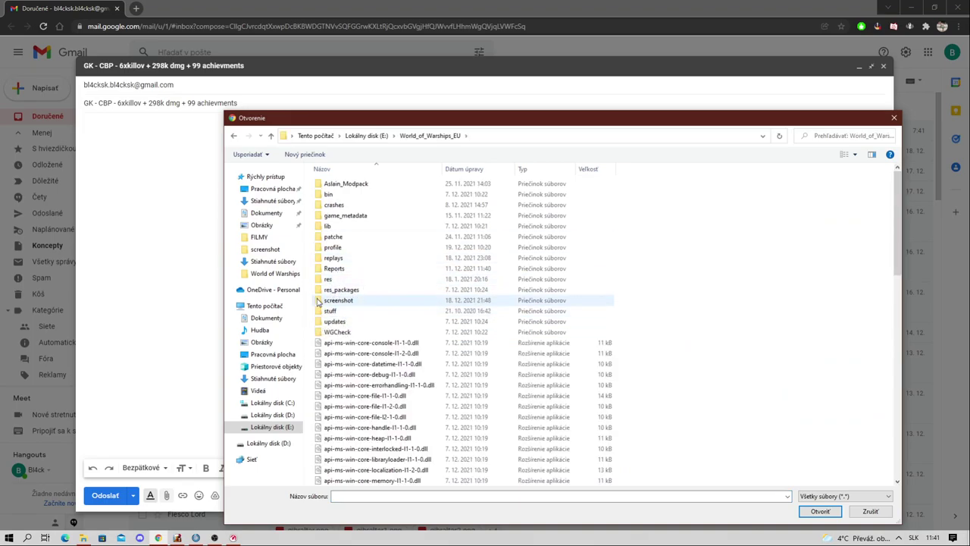
double_click(334, 301)
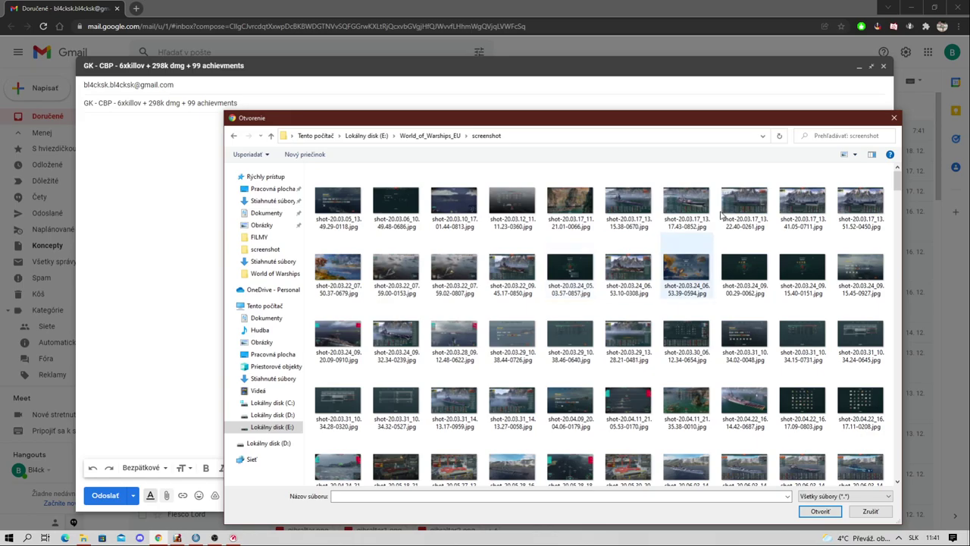
drag(677, 126, 618, 113)
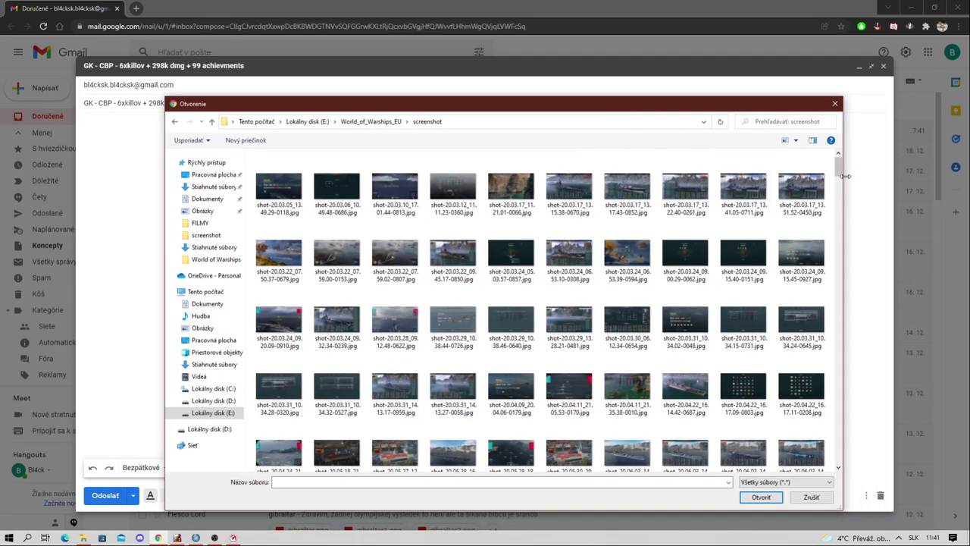
drag(841, 168, 843, 458)
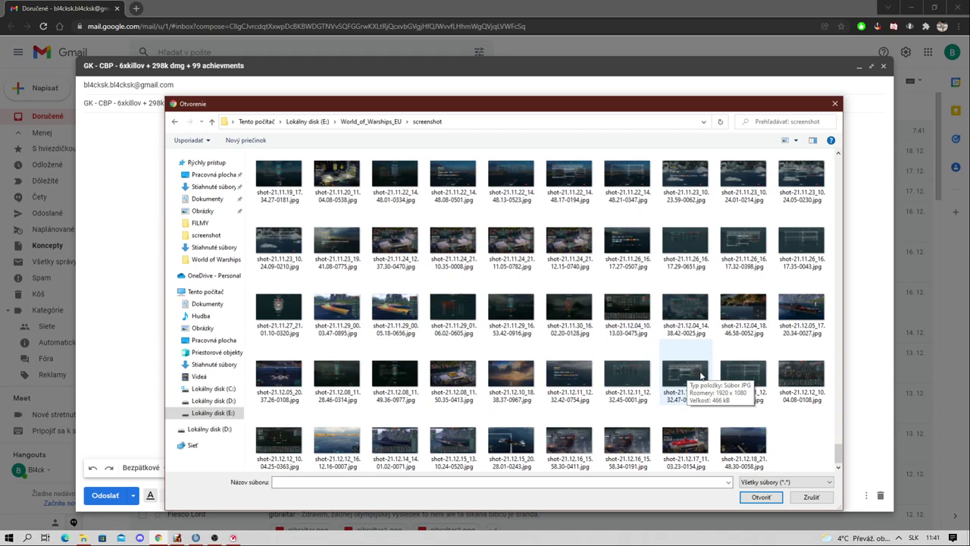
click(594, 376)
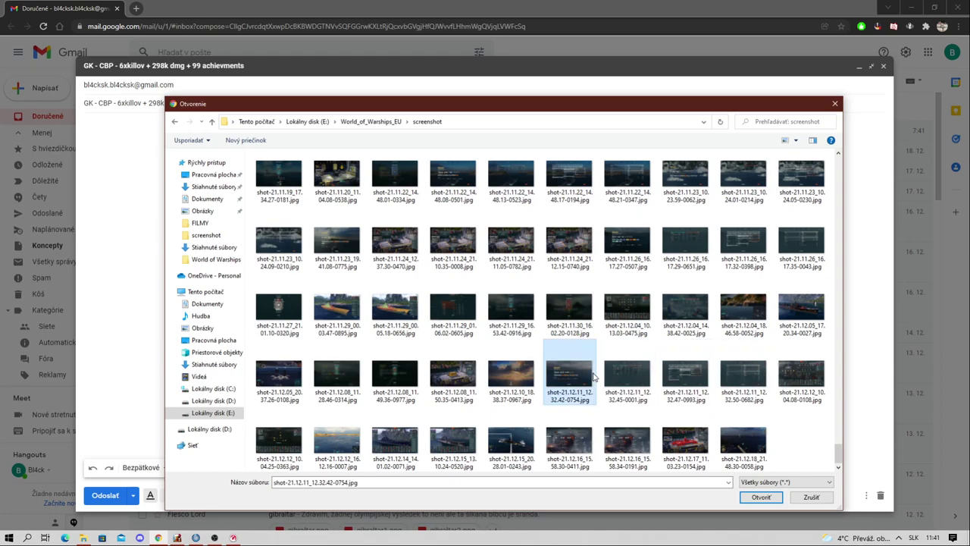
shift+click(744, 377)
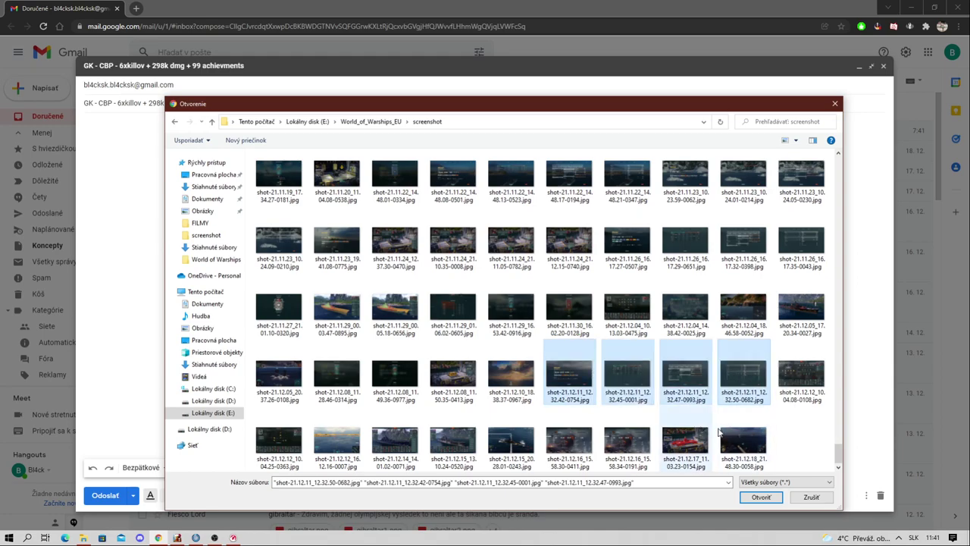
click(760, 497)
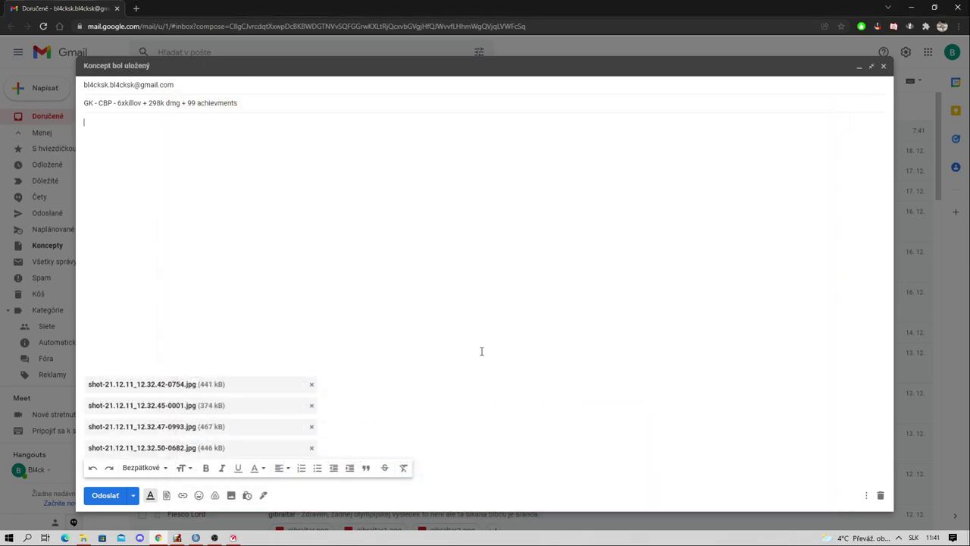
- Attach the replay file 20211218_225110_PISC510-Napoli_53_Shoreside.wowsreplay from the replays folder of World_of_Warships_EU
click(167, 495)
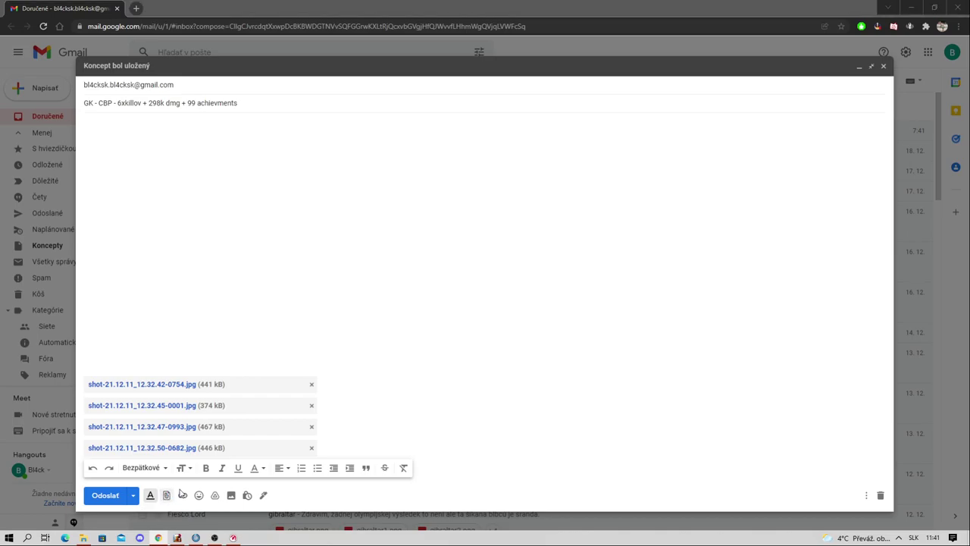
click(376, 125)
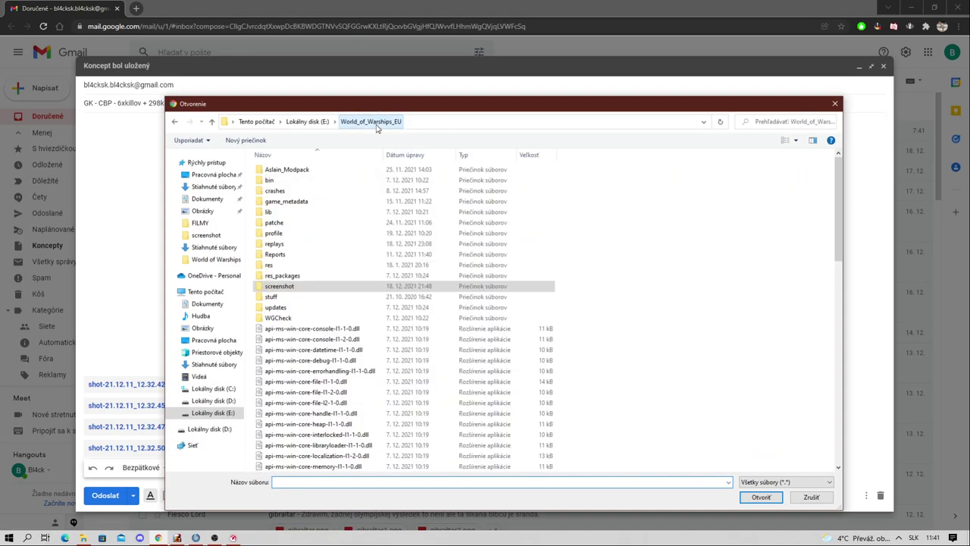
double_click(280, 244)
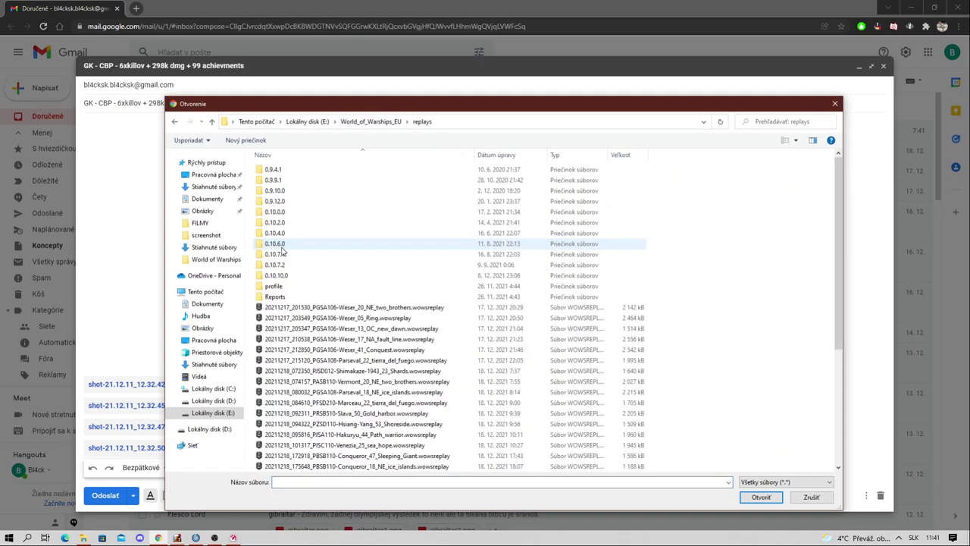
scroll(282, 250, down, 6)
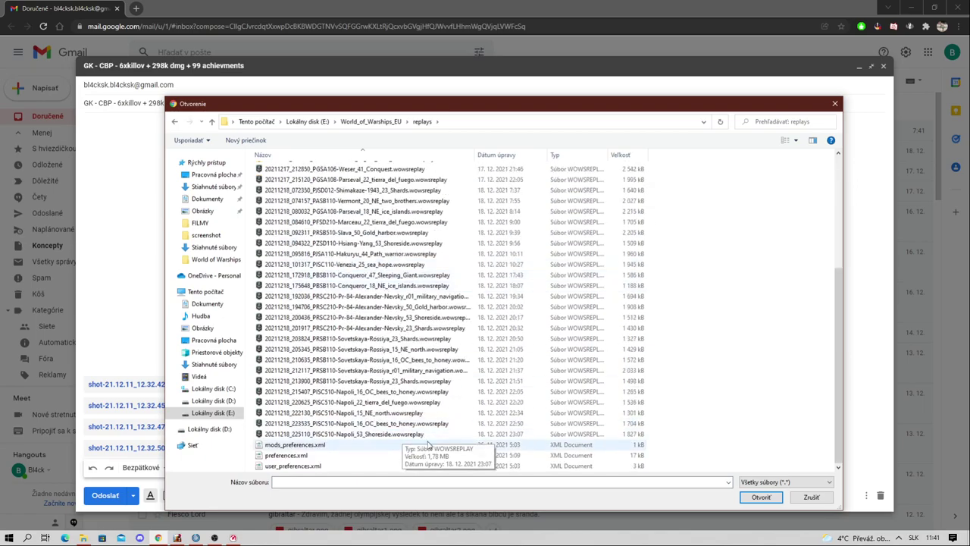
scroll(428, 357, up, 6)
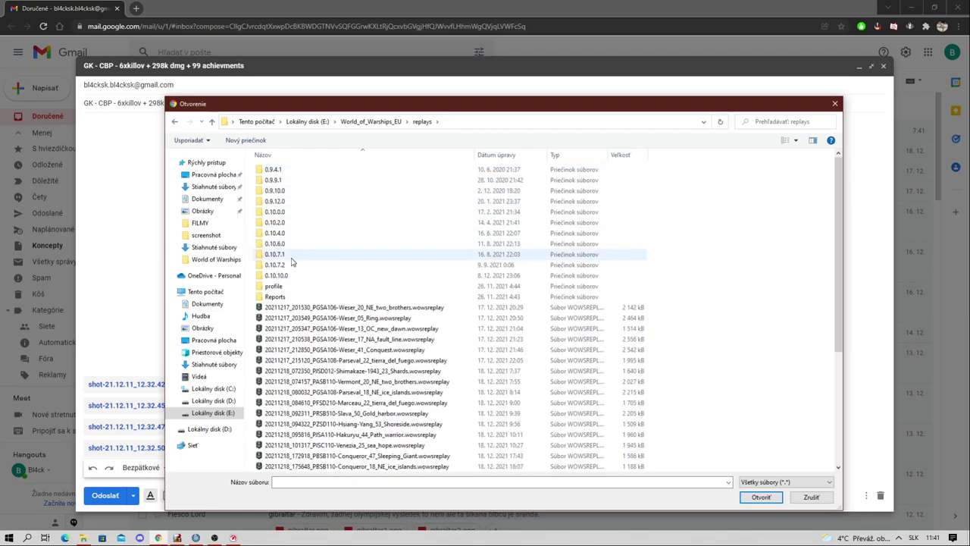
scroll(382, 246, down, 3)
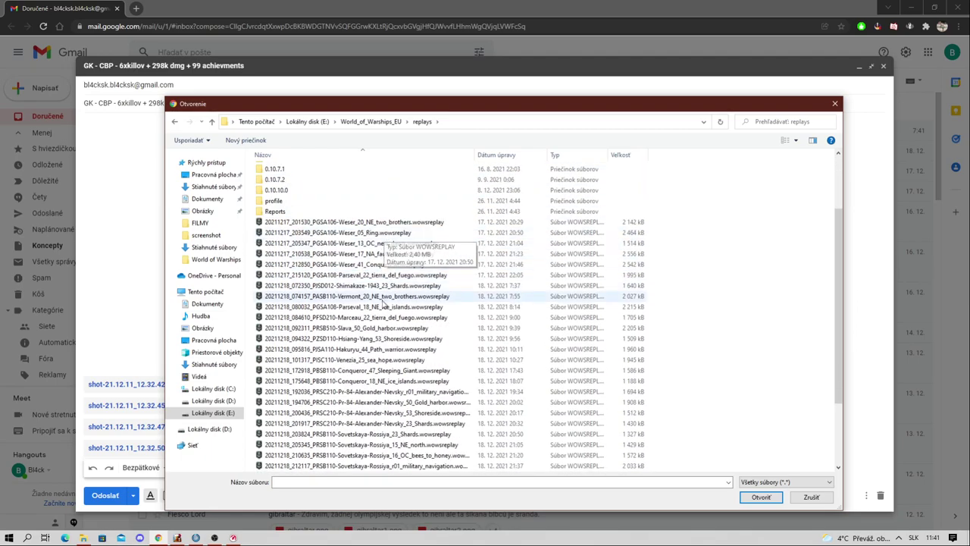
scroll(383, 282, down, 3)
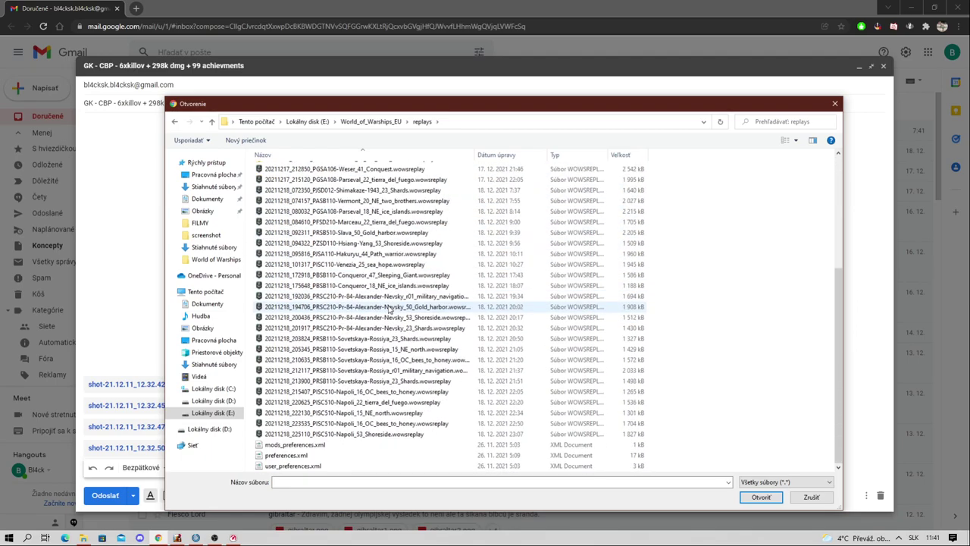
click(524, 435)
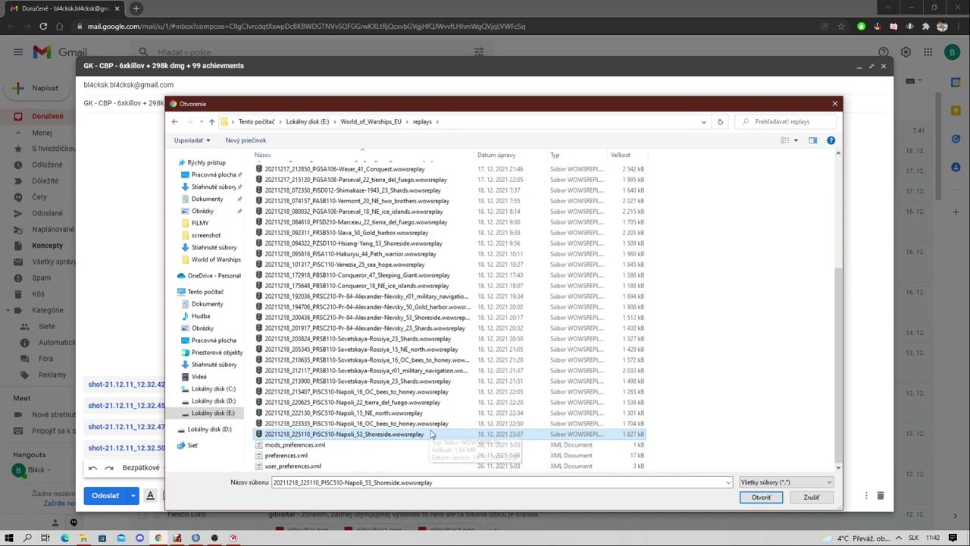
double_click(433, 434)
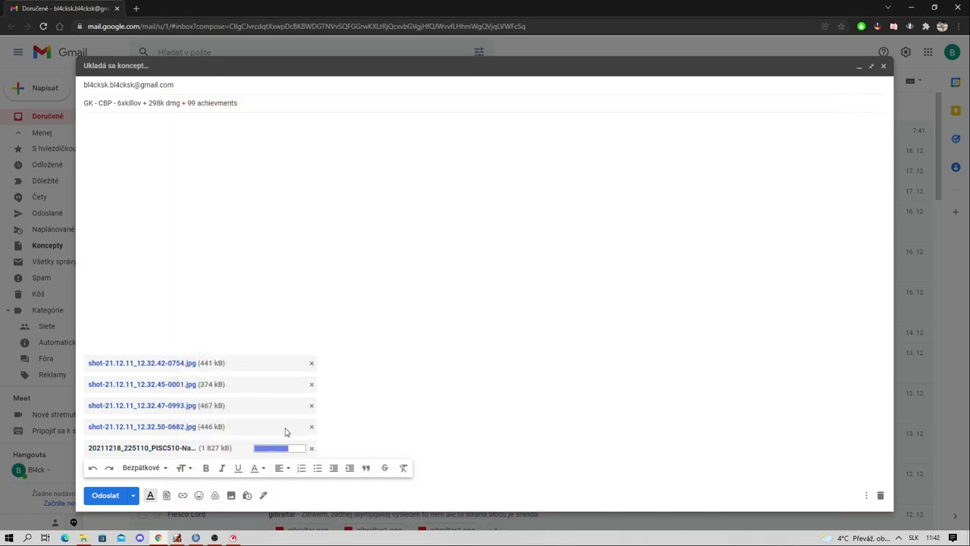